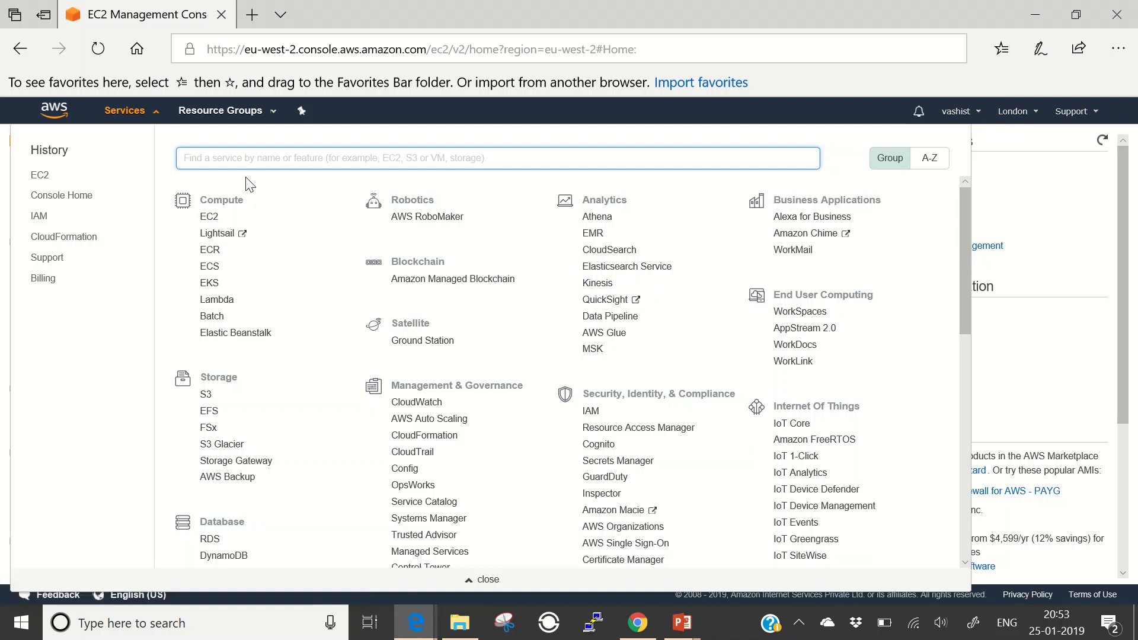
- From the EC2 dashboard, start a new instance and select Windows Server 2012 R2 Base
left_click(209, 217)
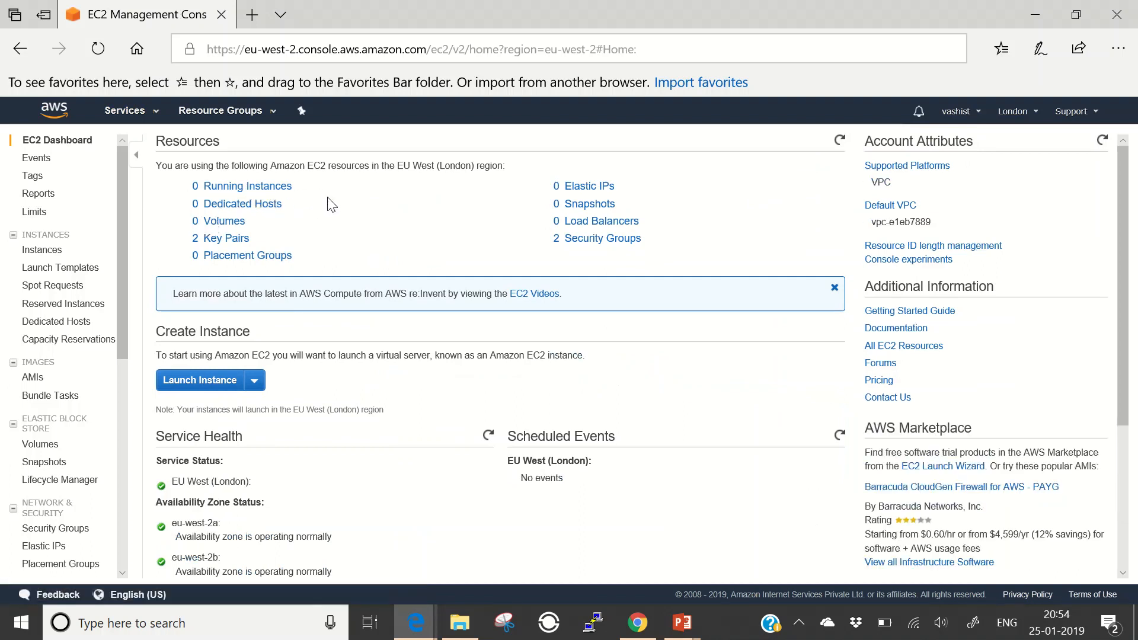
left_click(201, 381)
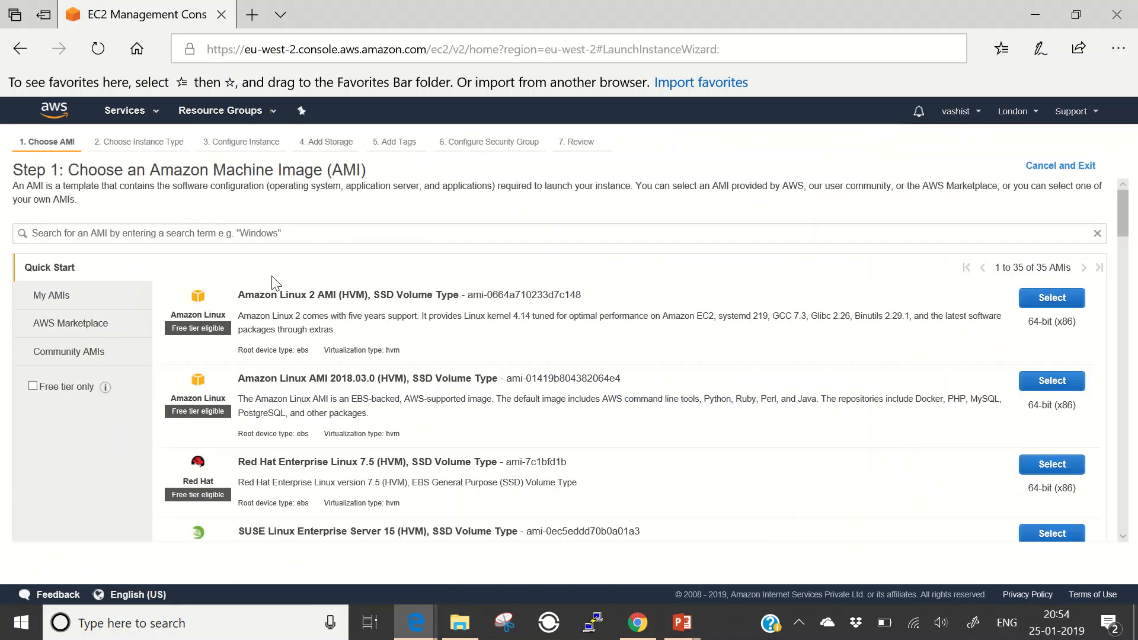
left_click(331, 240)
type("windows server 2012")
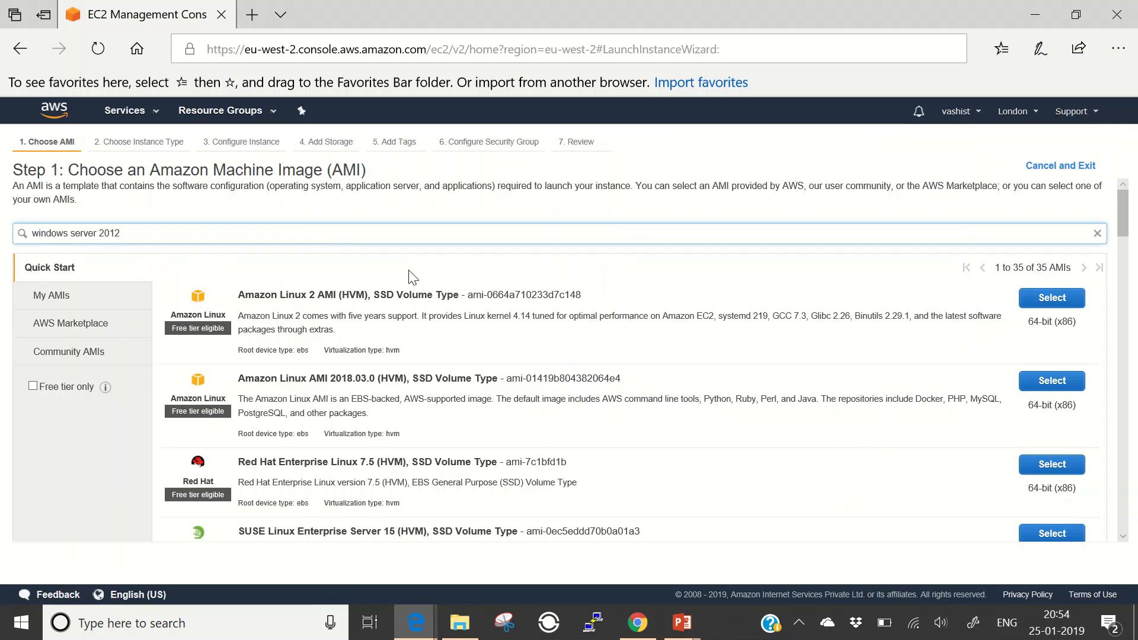
key("Return")
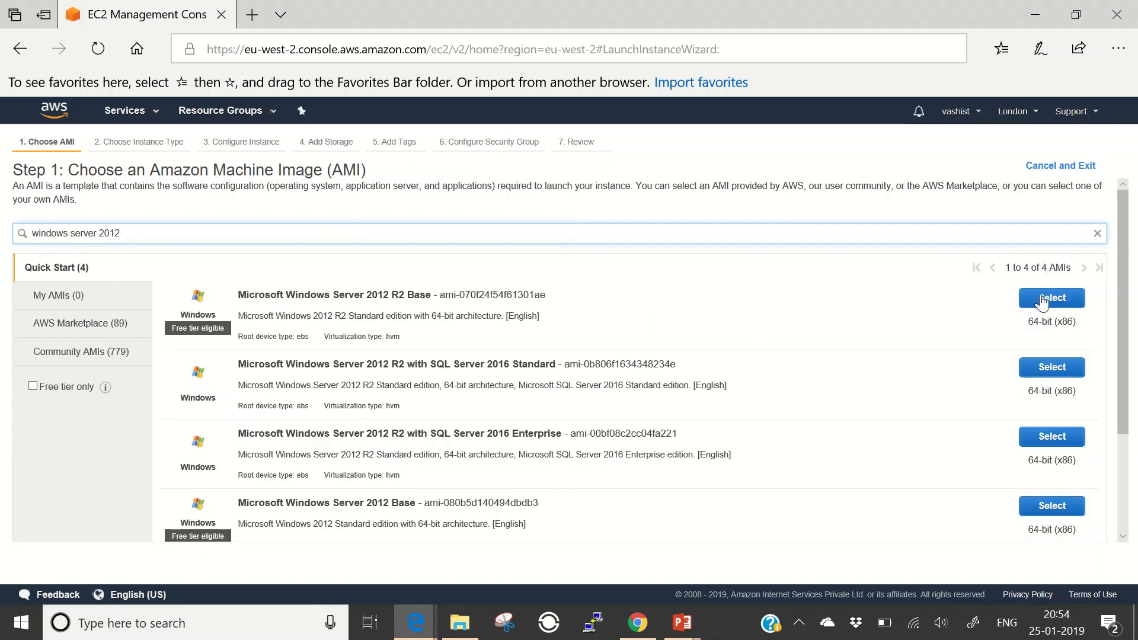
left_click(1049, 298)
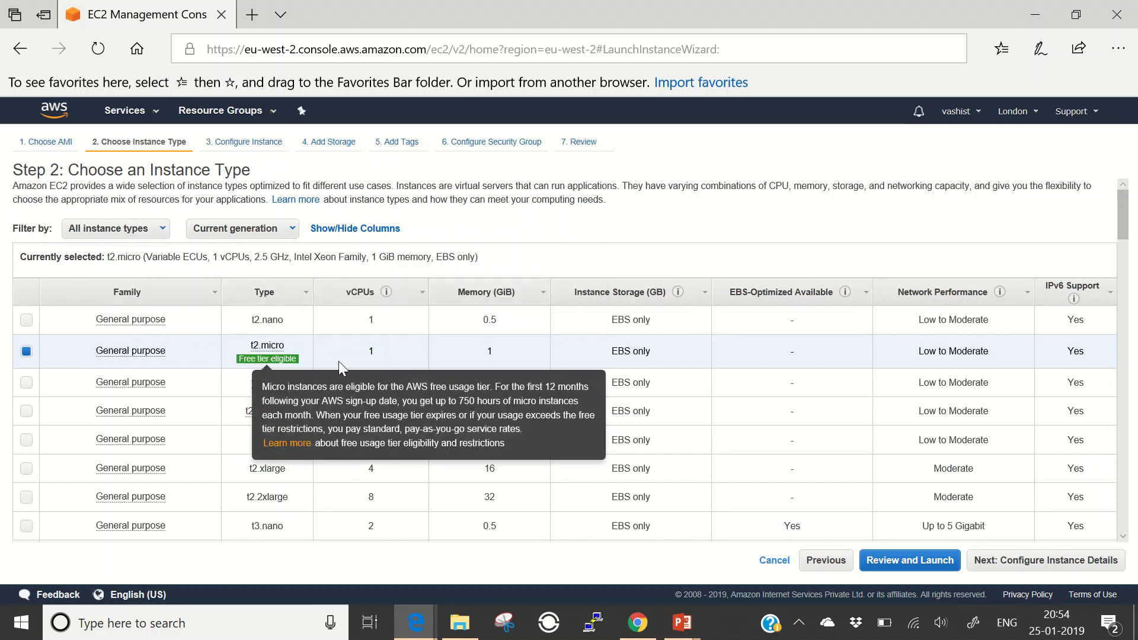
- Accept t2.micro and default instance details, advancing to the Add Storage step
left_click(1037, 560)
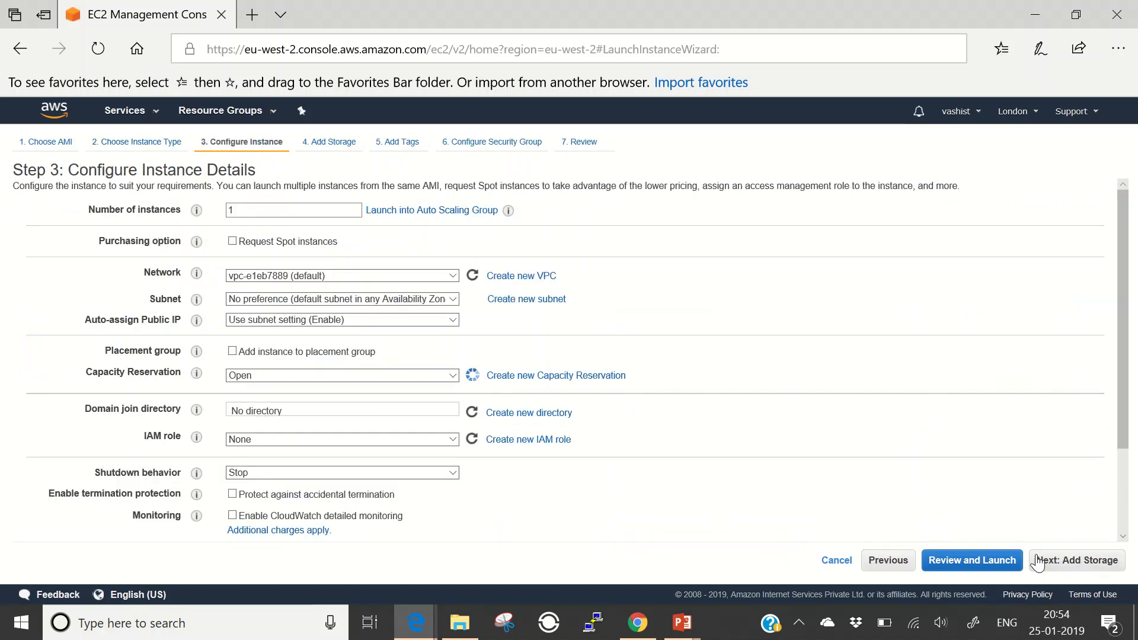
left_click(235, 212)
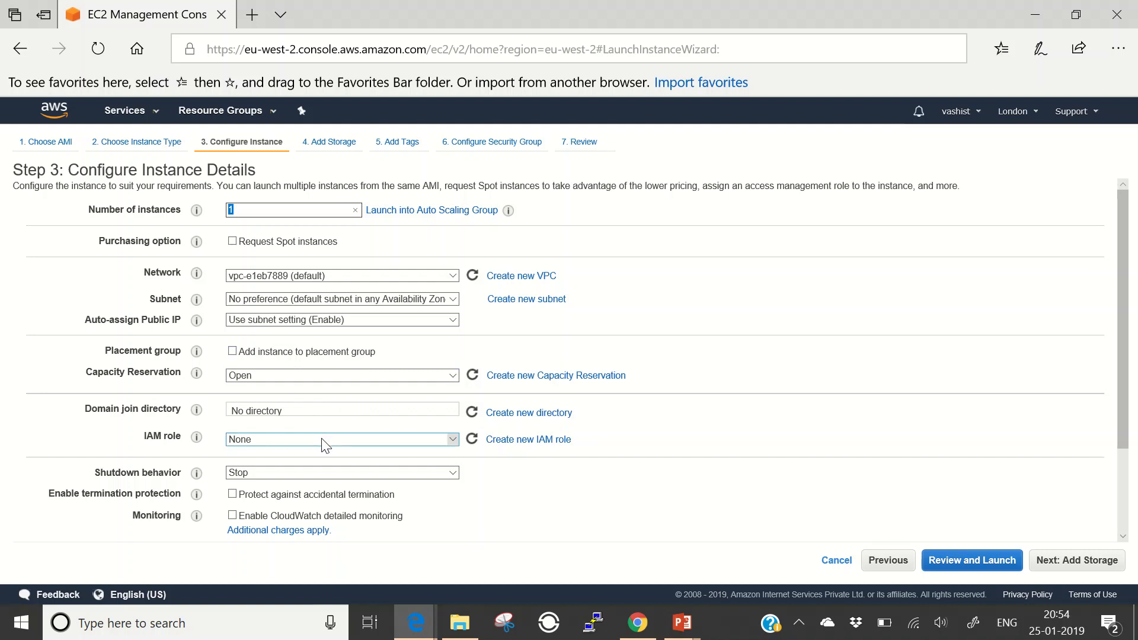
left_click(1078, 561)
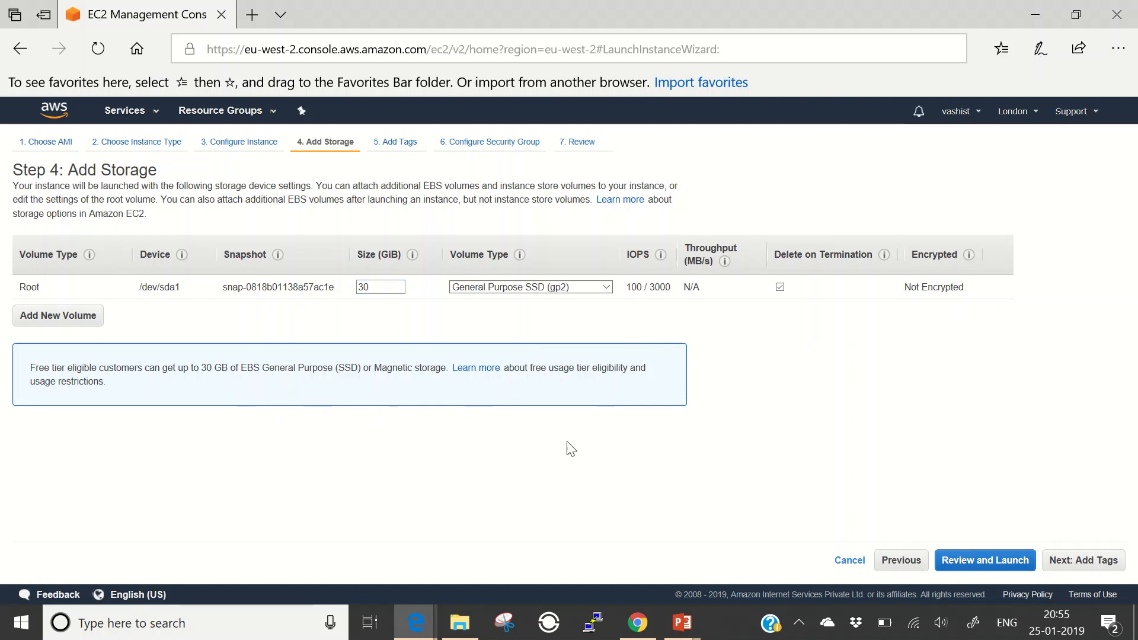
- Add a Name tag with value Windows2012Server to the instance
left_click(1088, 562)
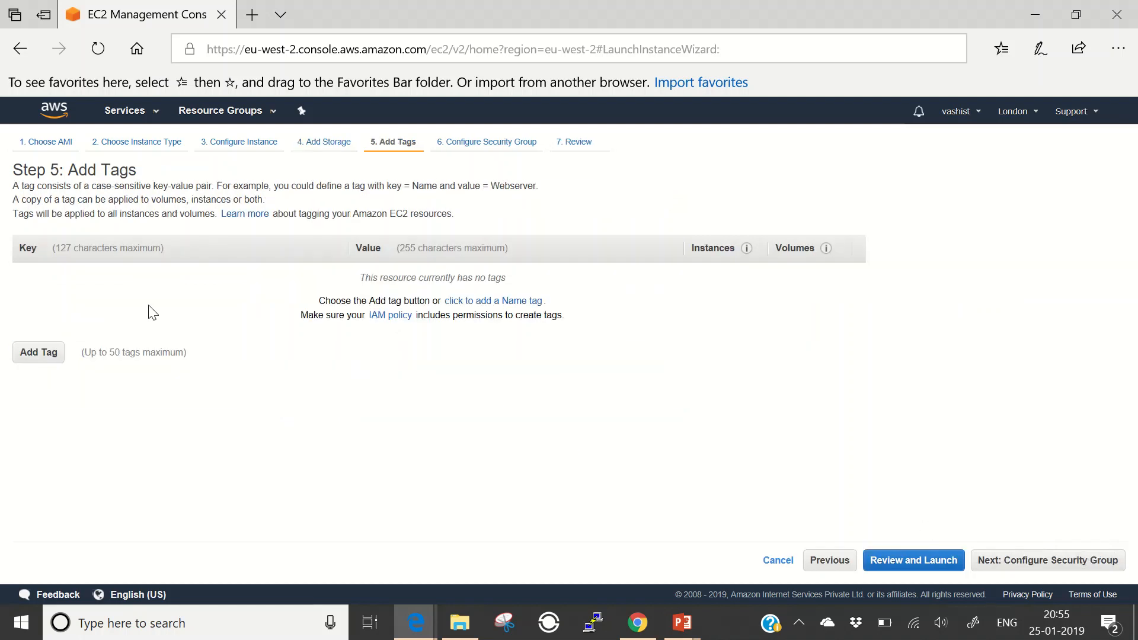
left_click(52, 355)
type("Name")
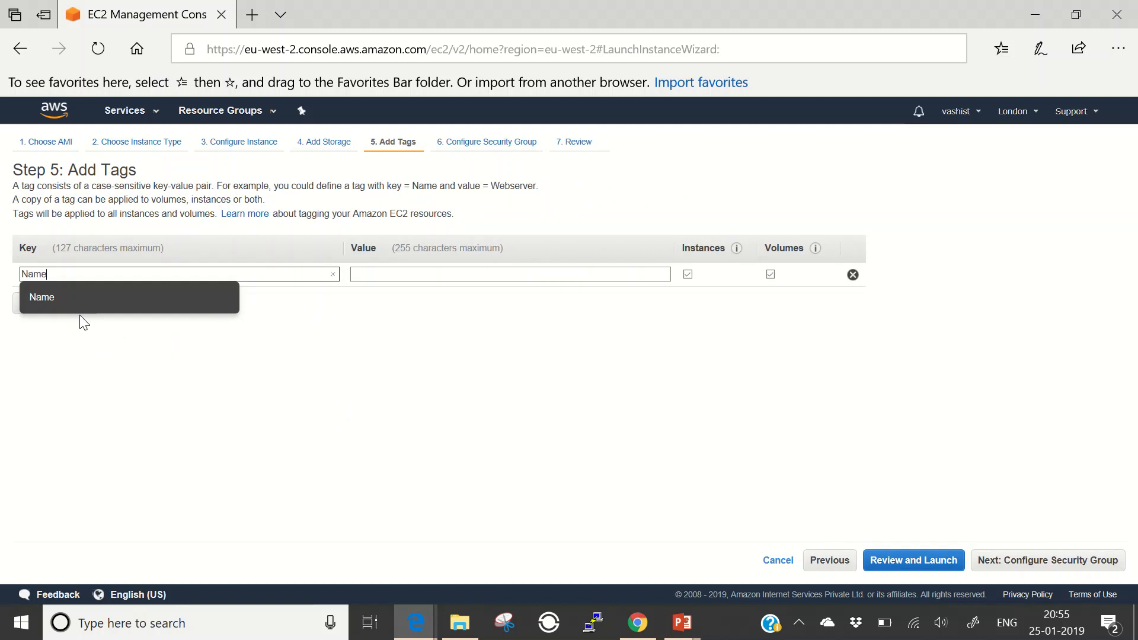
key("Tab")
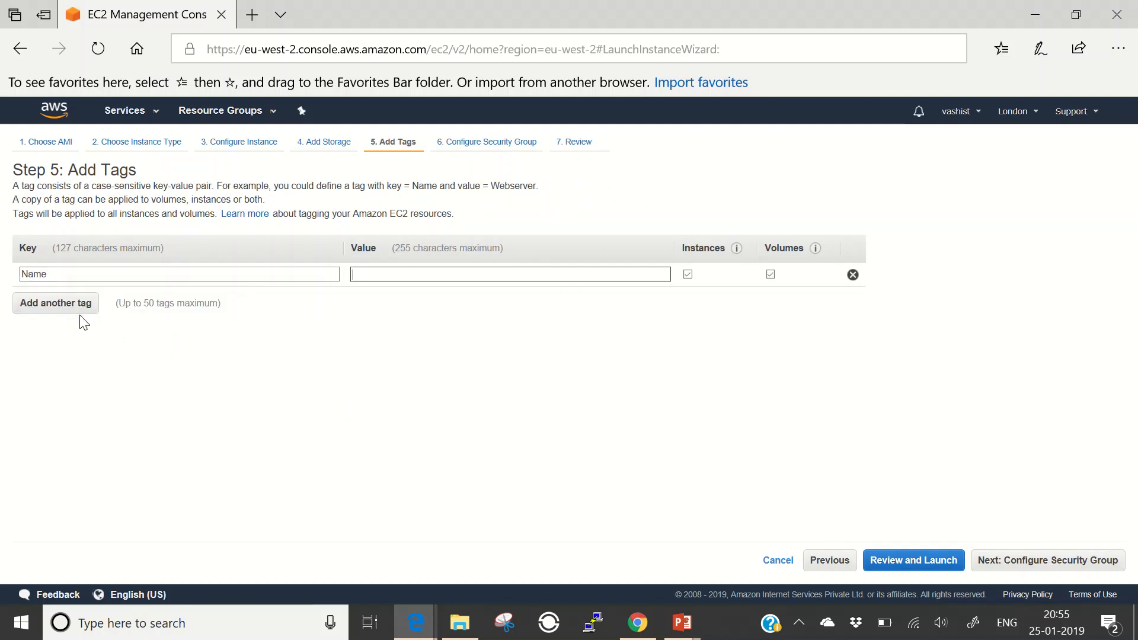
type("Windows")
type(" Se")
key("BackSpace")
key("BackSpace")
type("2012Server")
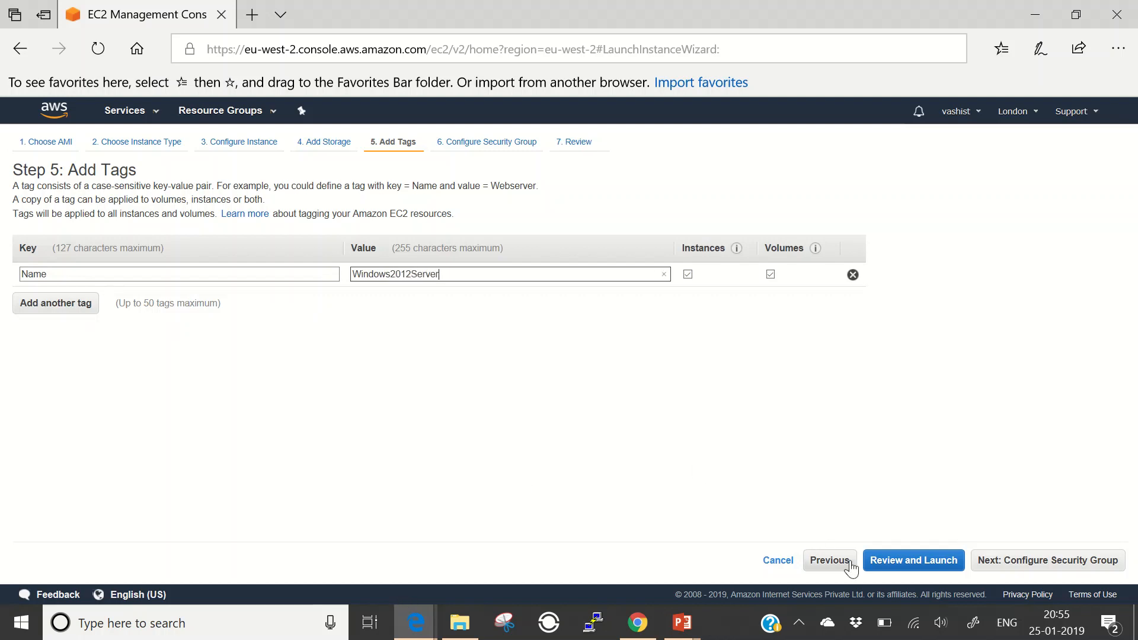
- Name the security group RDP-SG, allow RDP from Anywhere, and proceed to review
left_click(1046, 559)
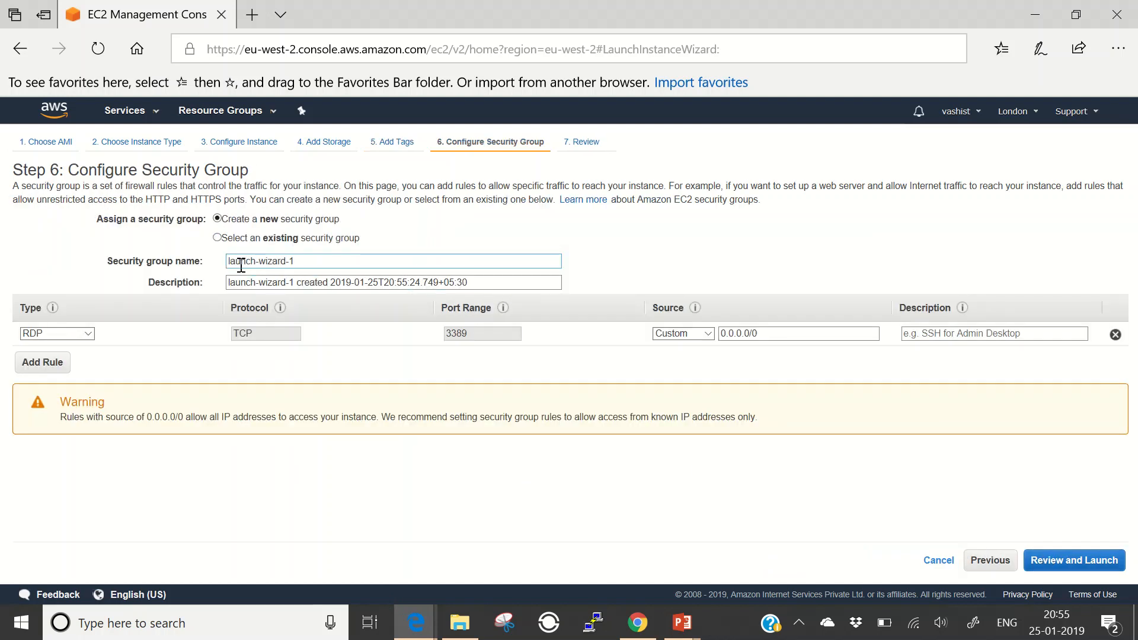
left_click_drag(296, 261, 186, 261)
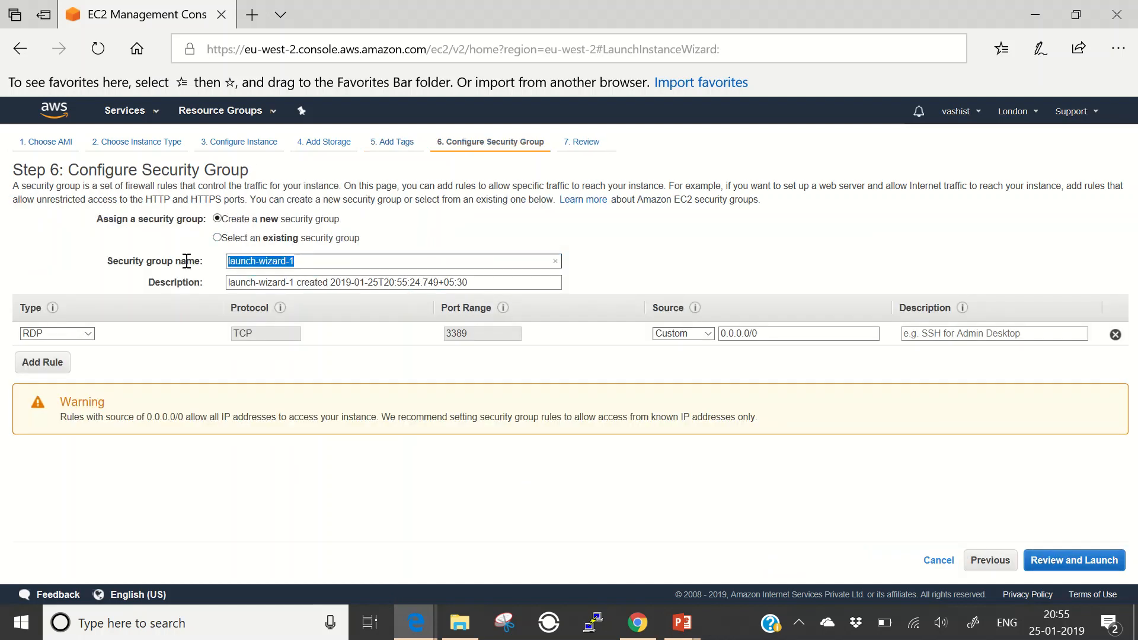
type("RDP-SG")
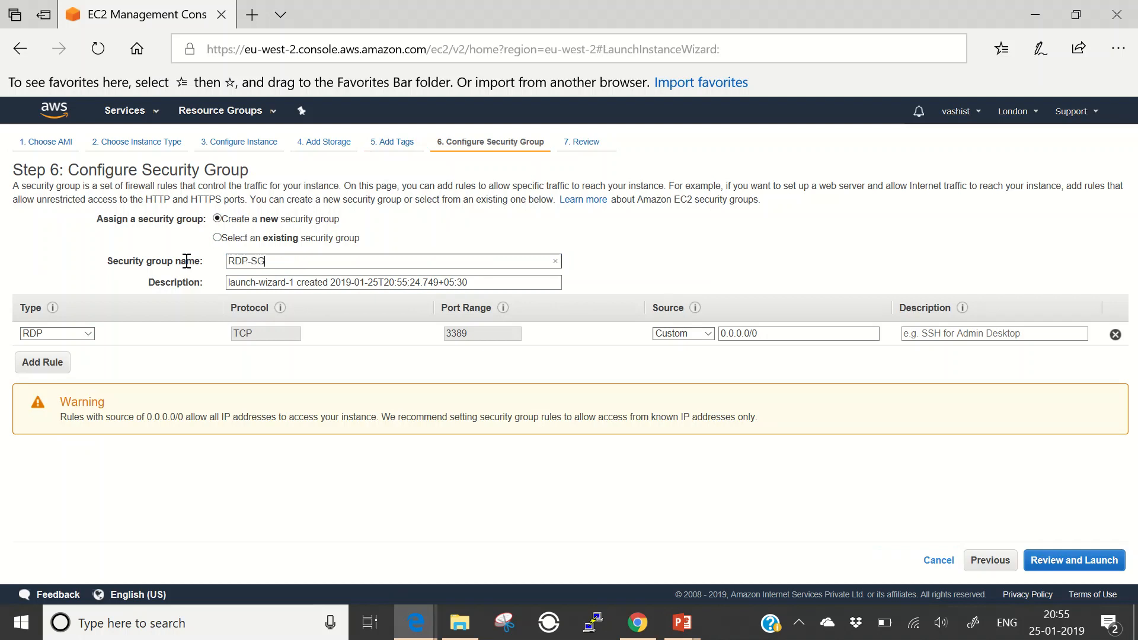
left_click(439, 280)
left_click(707, 335)
left_click(702, 345)
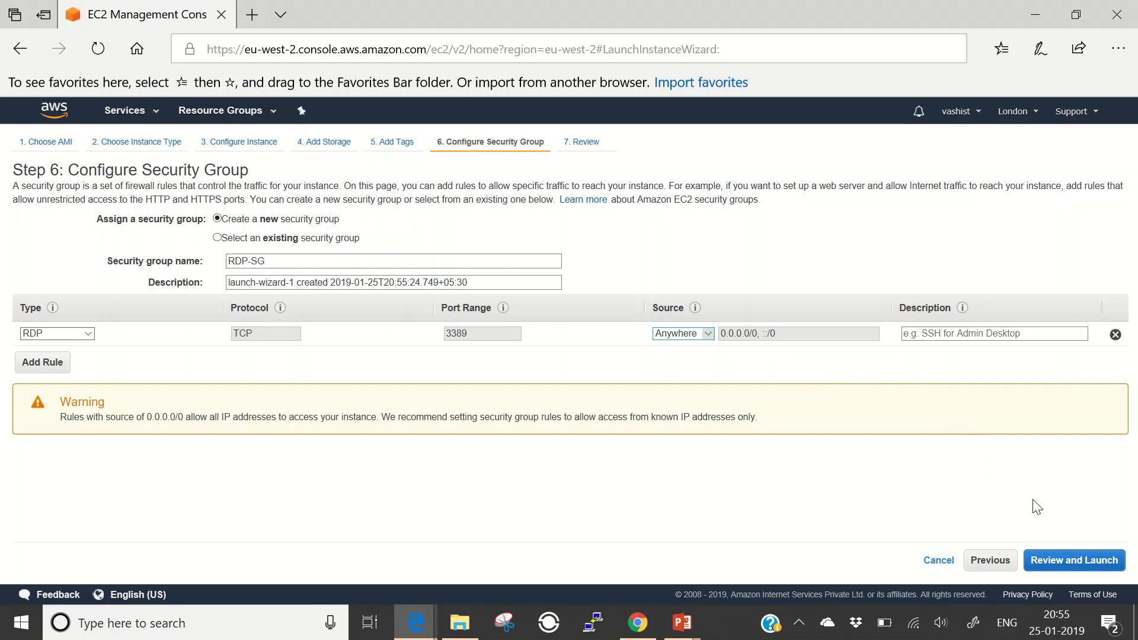
left_click(1071, 567)
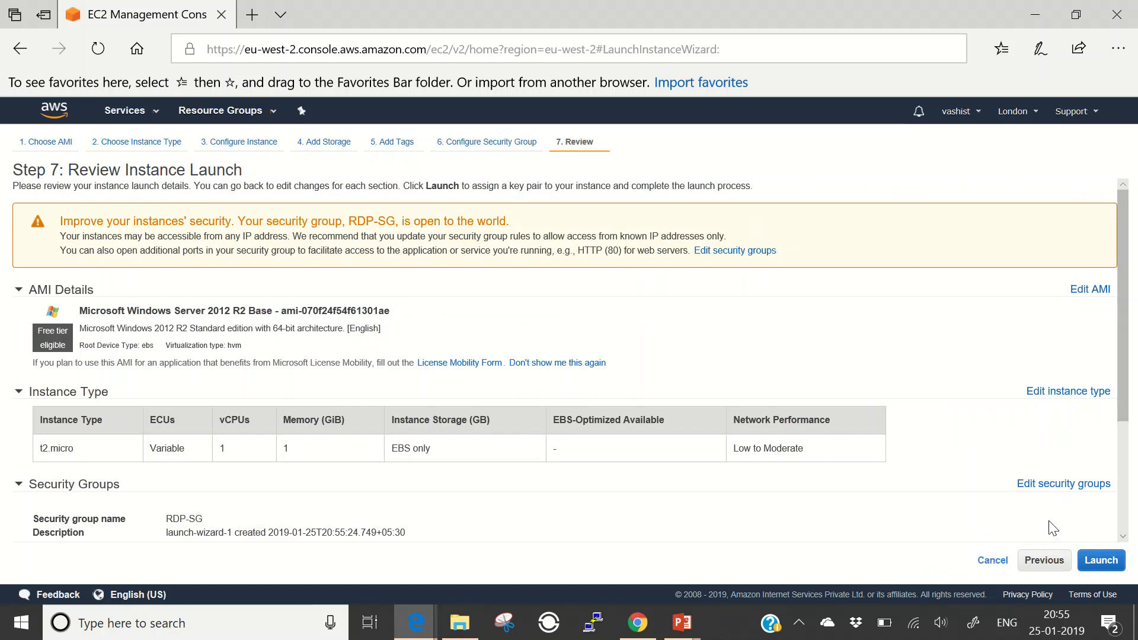
- Launch using existing key pair EC2-Key-London, acknowledging possession of its private key file
left_click(1087, 557)
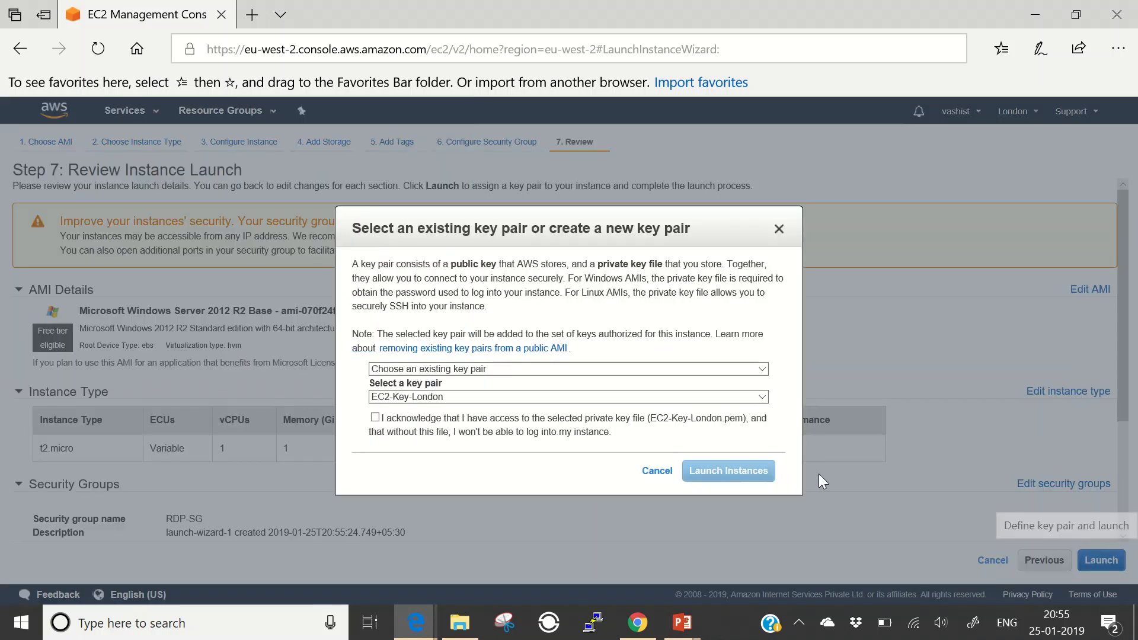
left_click(490, 370)
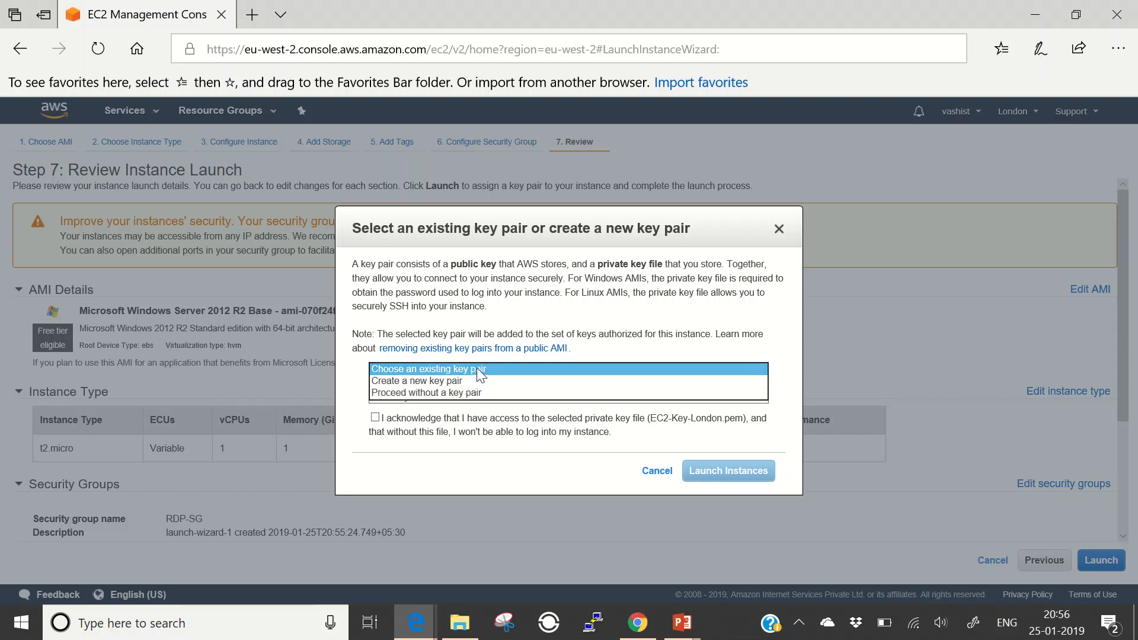
left_click(475, 369)
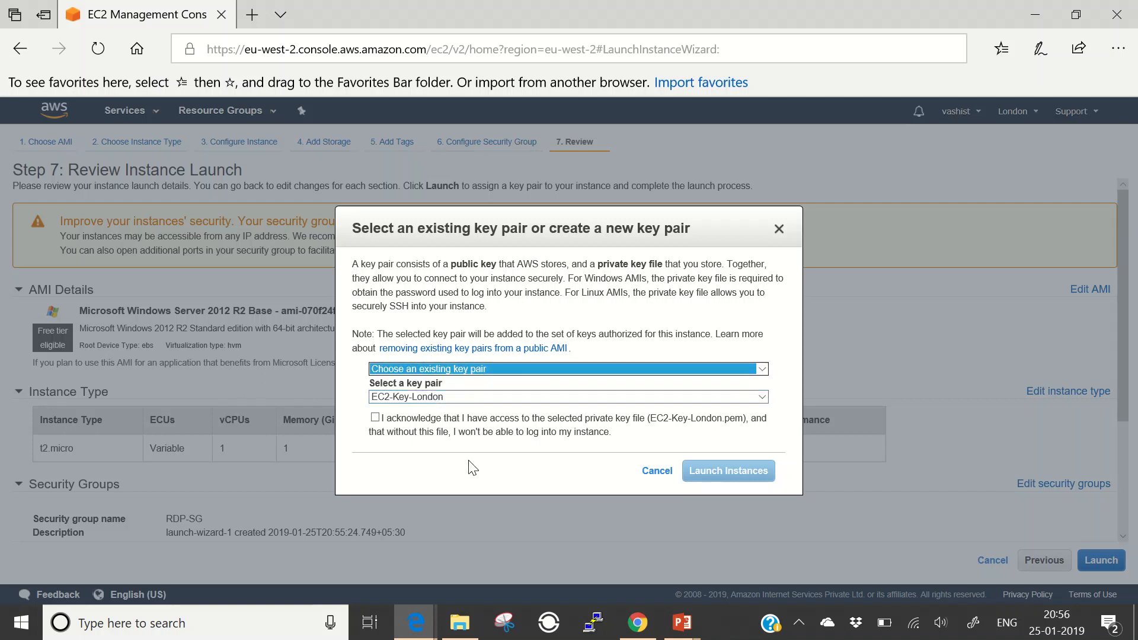
left_click(455, 633)
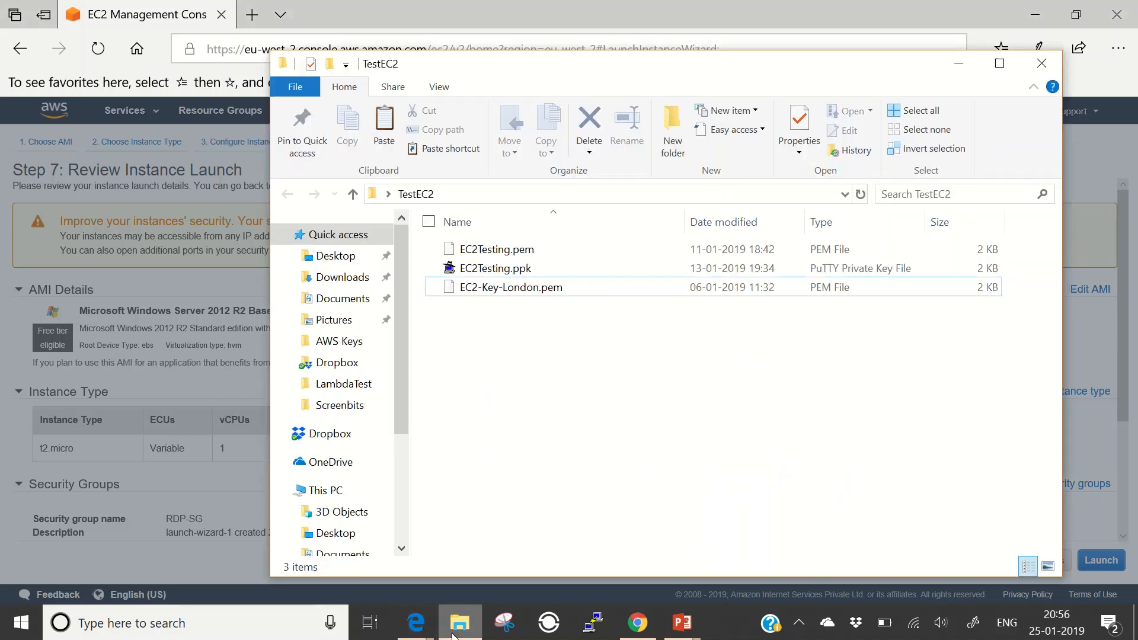
left_click(454, 634)
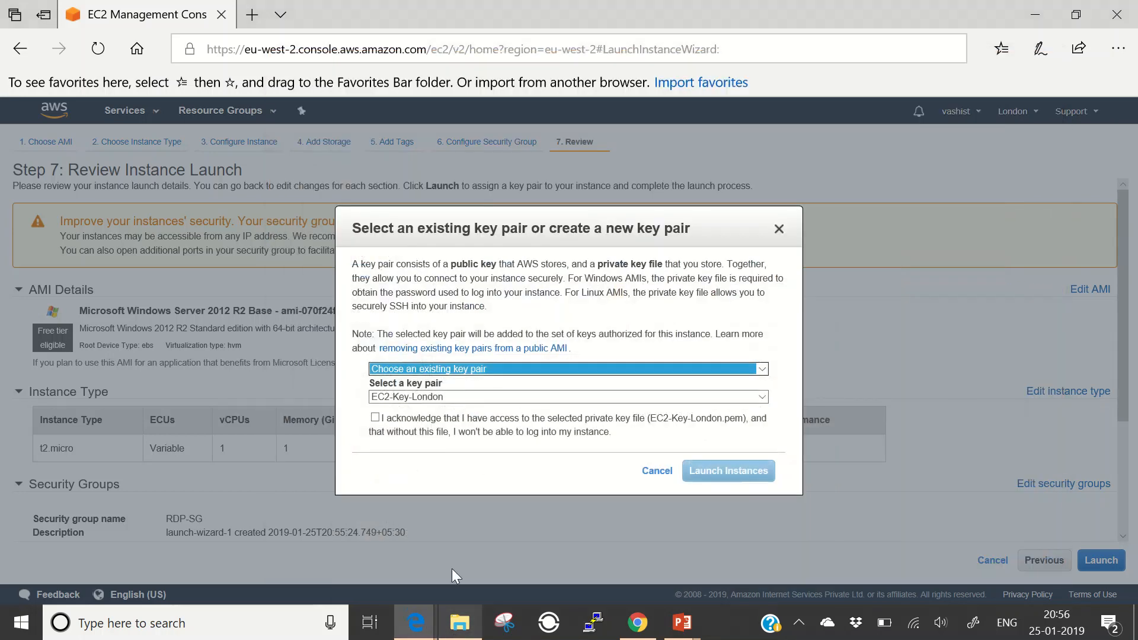
left_click(376, 419)
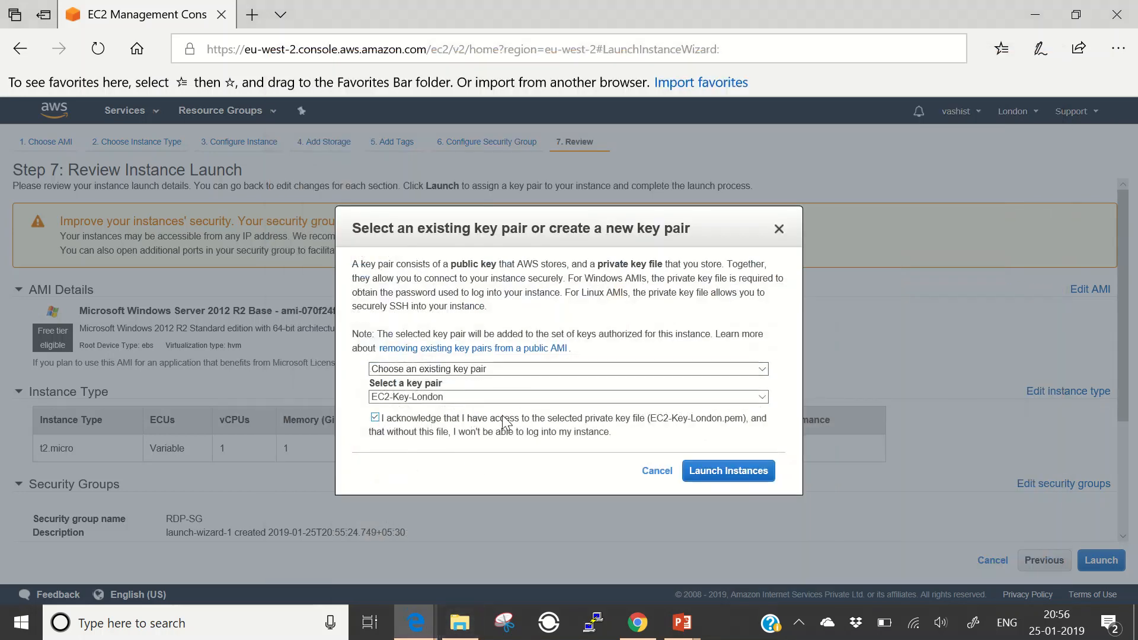
left_click(695, 474)
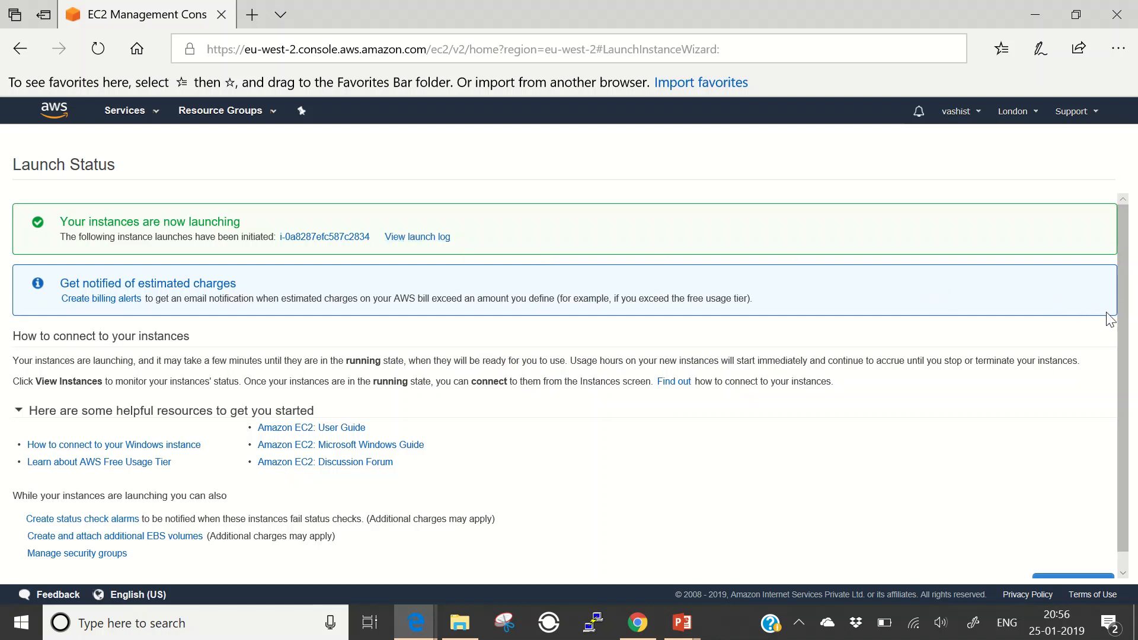
- Refresh the instances list and select the running Windows2012Server instance (public IP 3.8.2.222)
scroll(1102, 368, "down", 1)
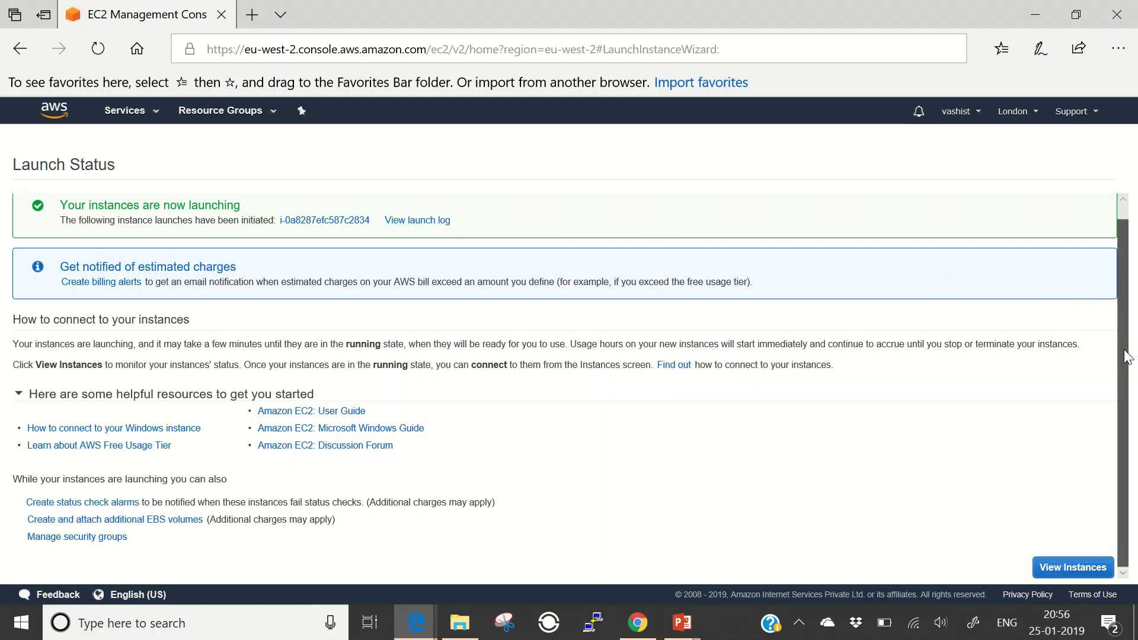
left_click(1068, 567)
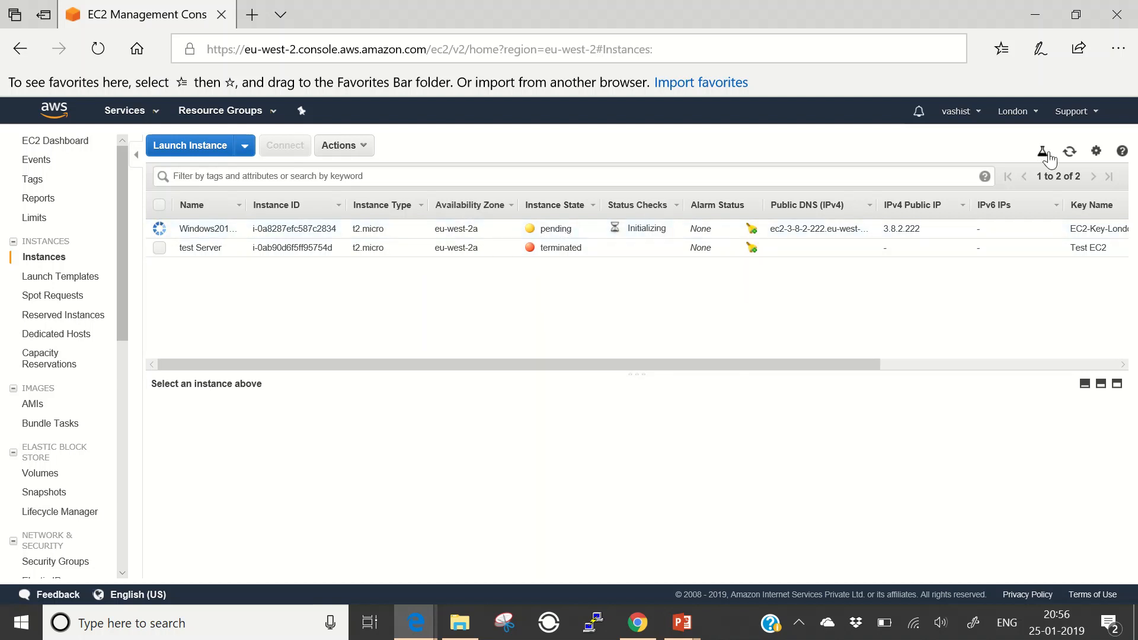
left_click(1070, 152)
left_click(159, 229)
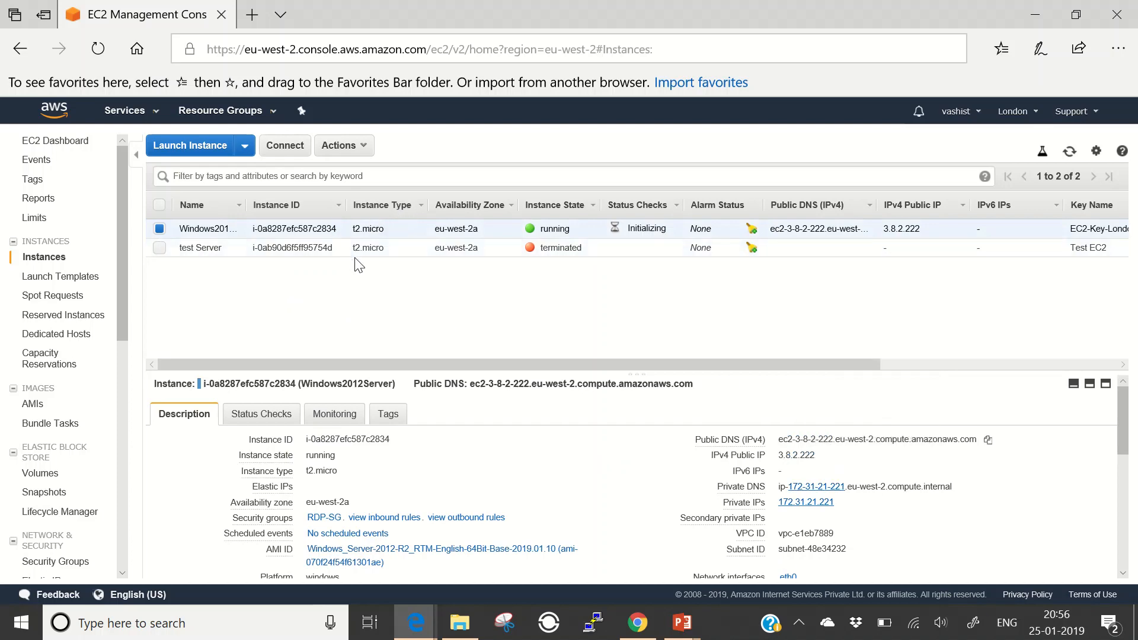
- Download the instance's .rdp file, then find its password is not available yet
left_click(286, 147)
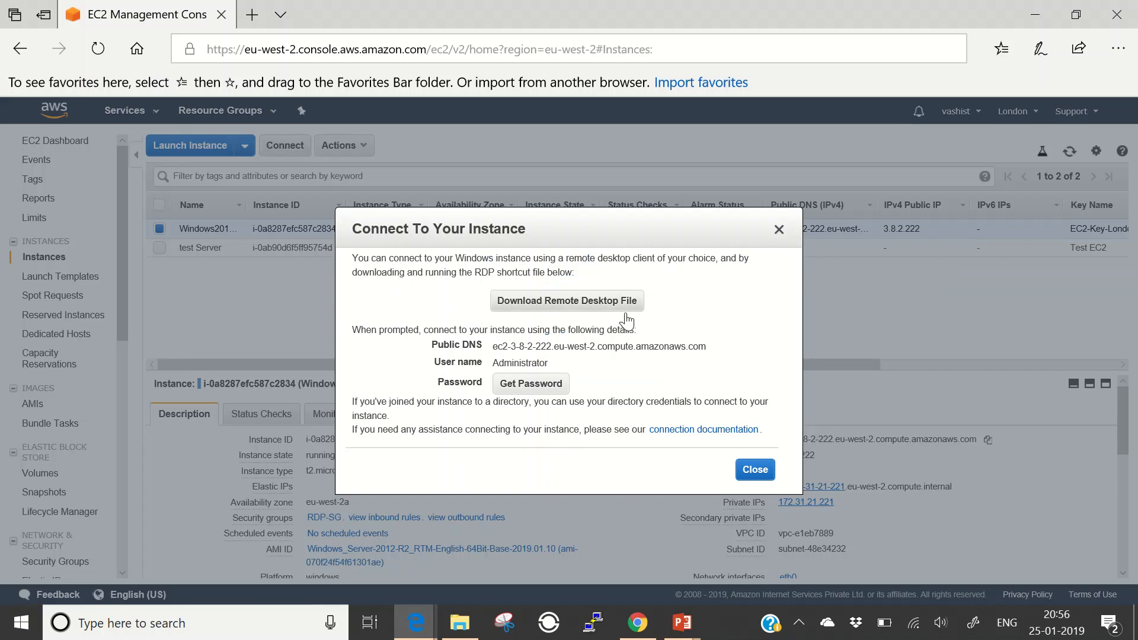
left_click(563, 309)
left_click(526, 387)
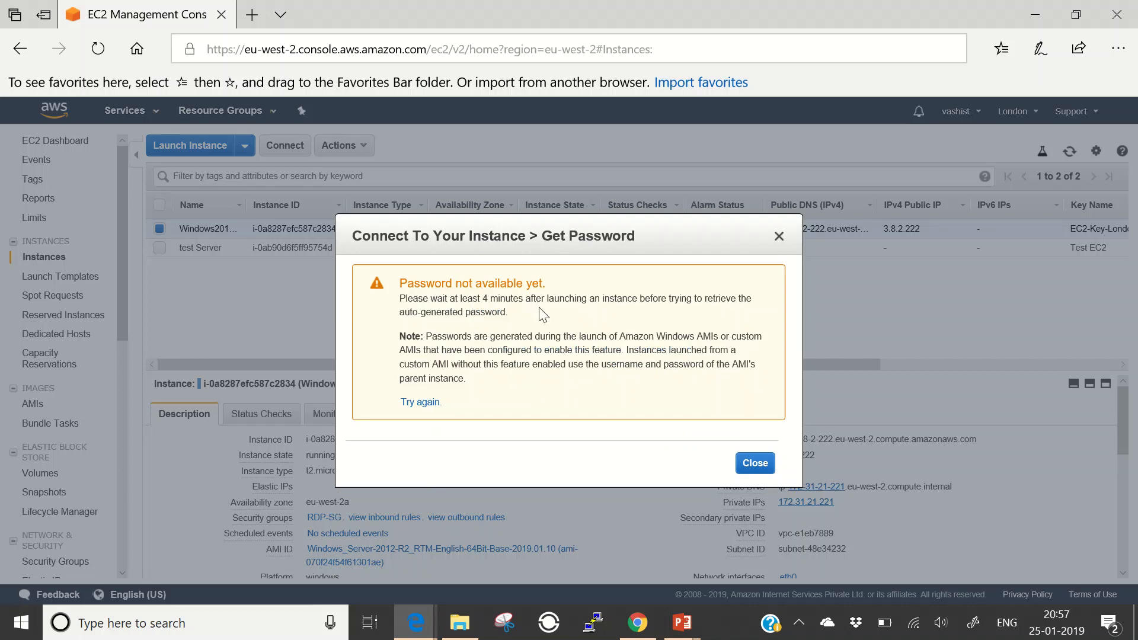
left_click(745, 467)
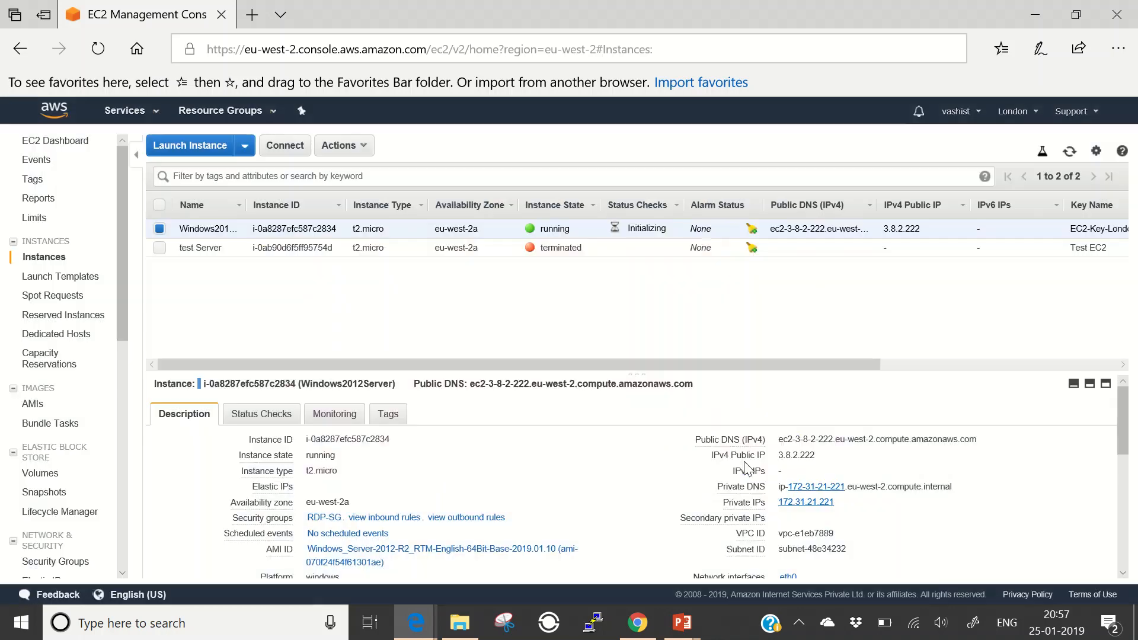
- Check the downloaded .rdp file on the desktop, then return to the EC2 Connect details
key("super+d")
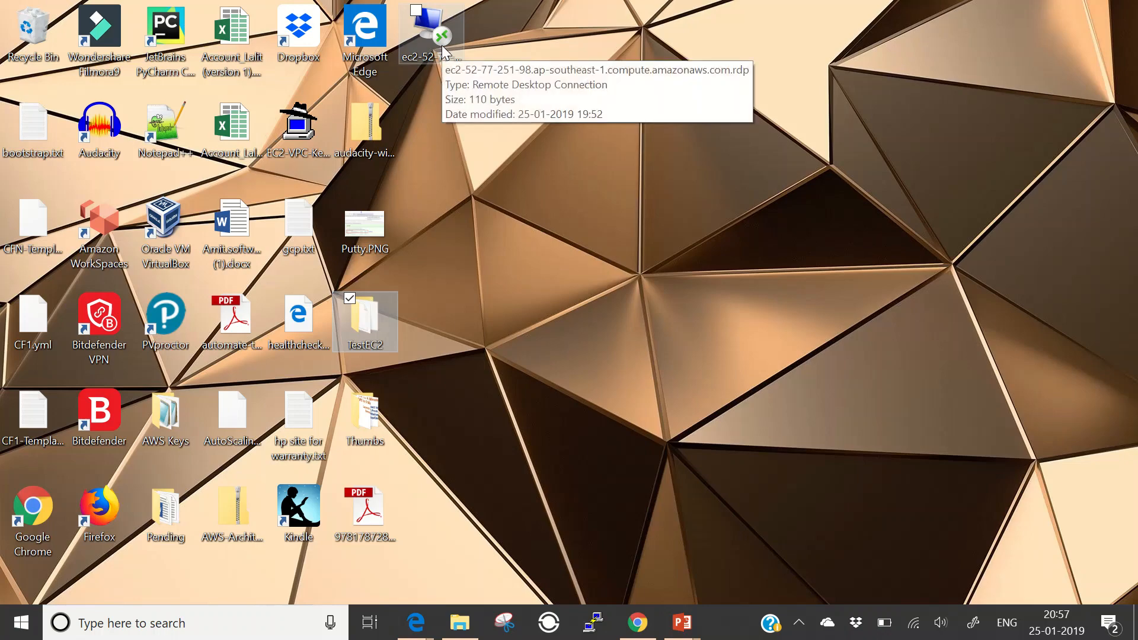
key("super+d")
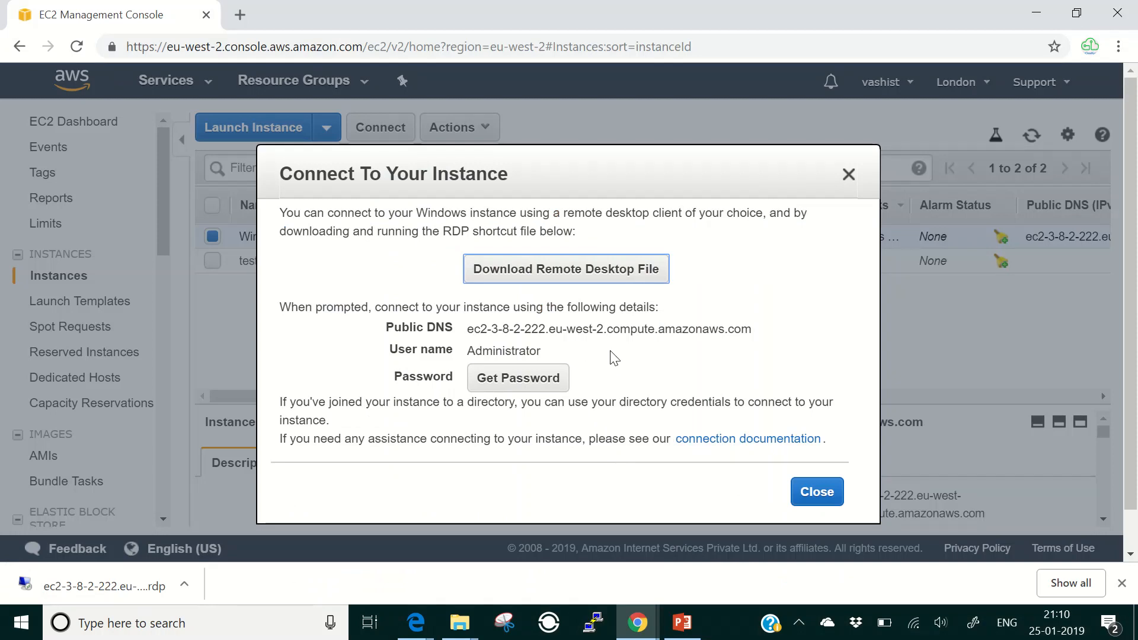
- Decrypt the Administrator password with TestEC2's EC2-Key-London.pem and copy it
left_click(545, 377)
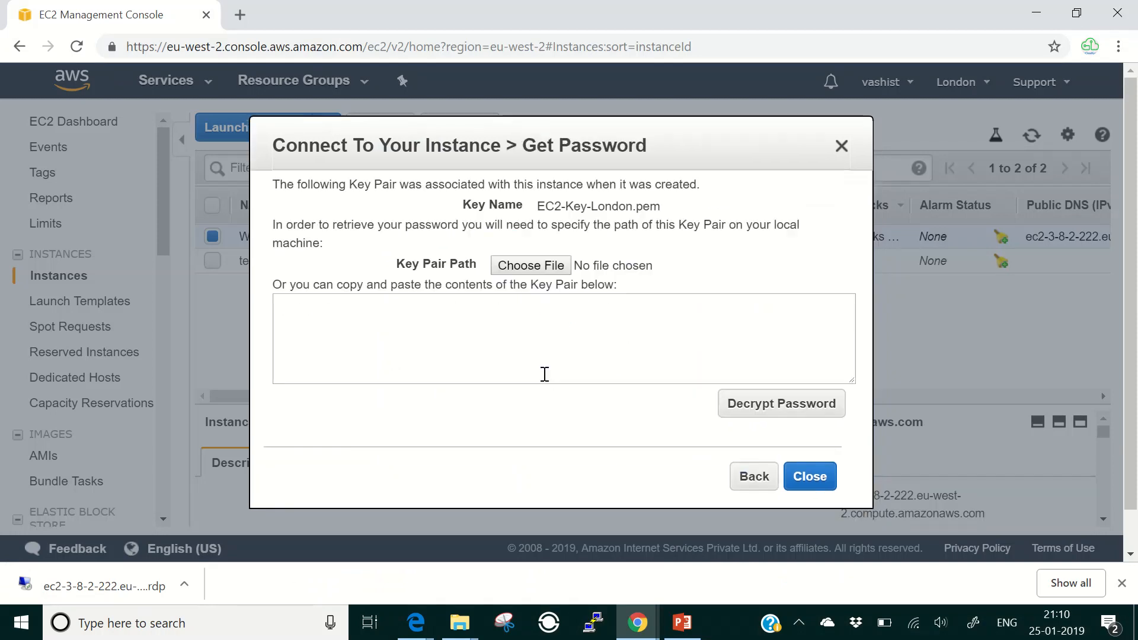
left_click(514, 268)
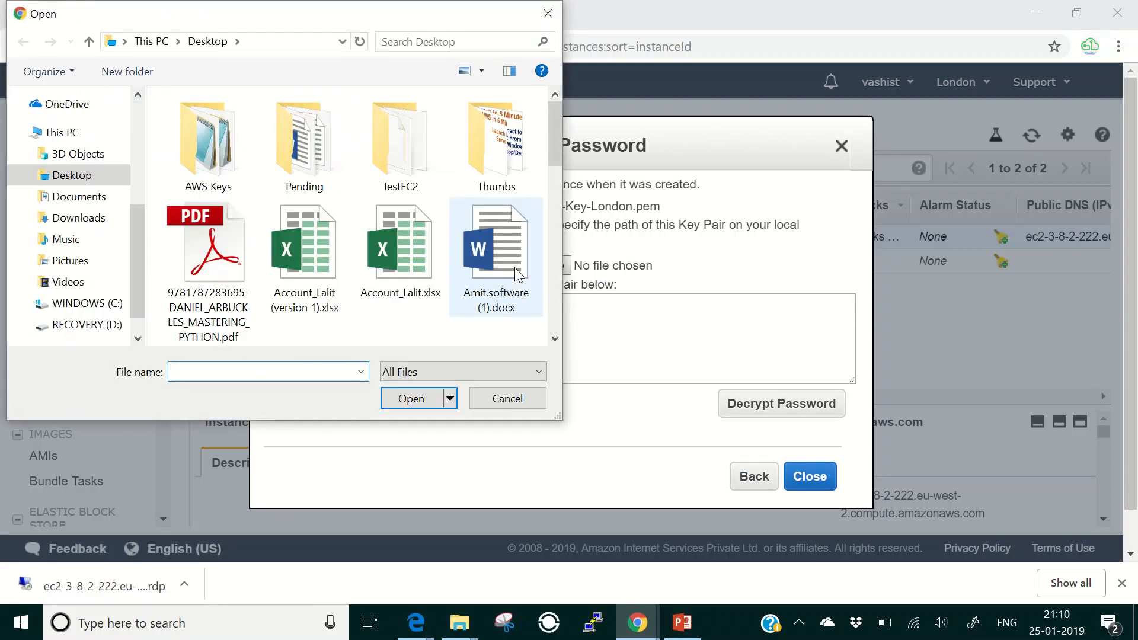
double_click(397, 144)
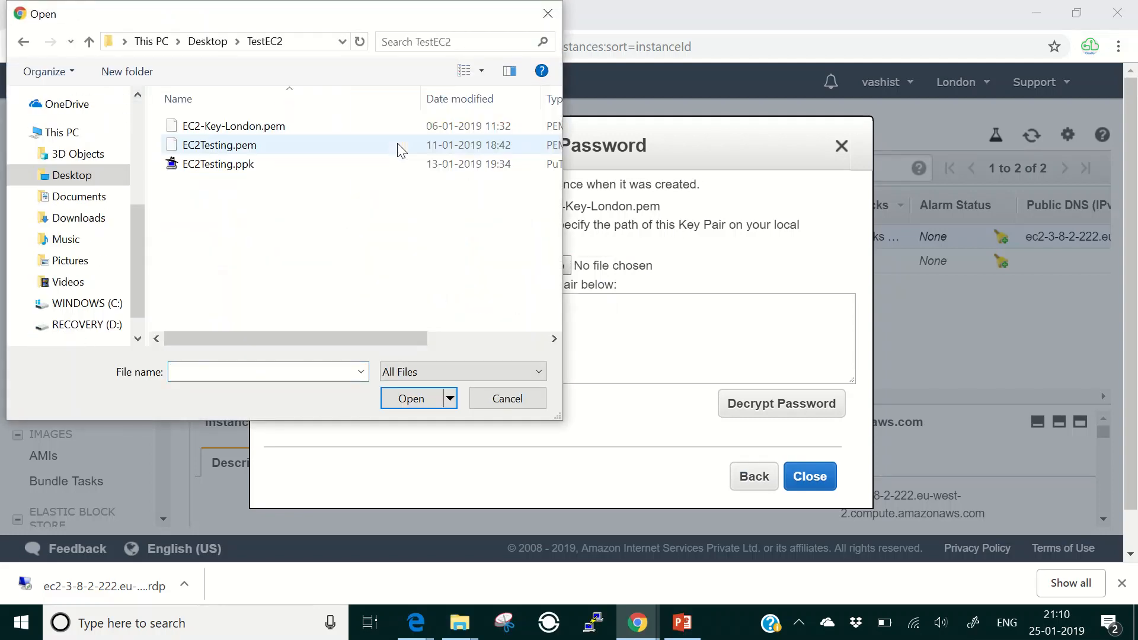
double_click(240, 127)
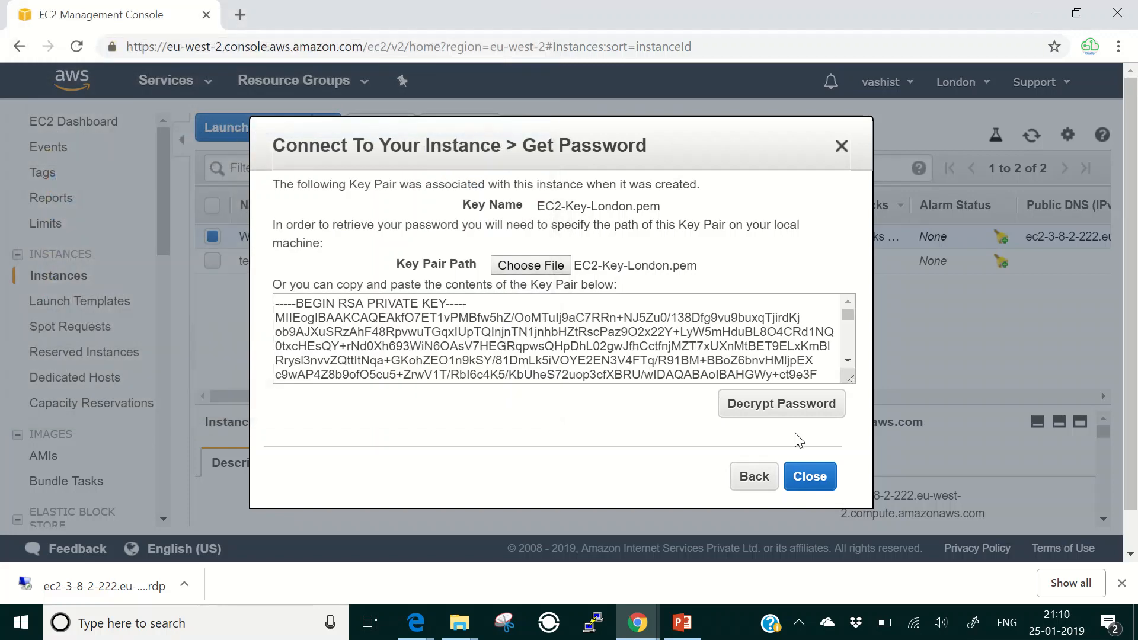
left_click(735, 403)
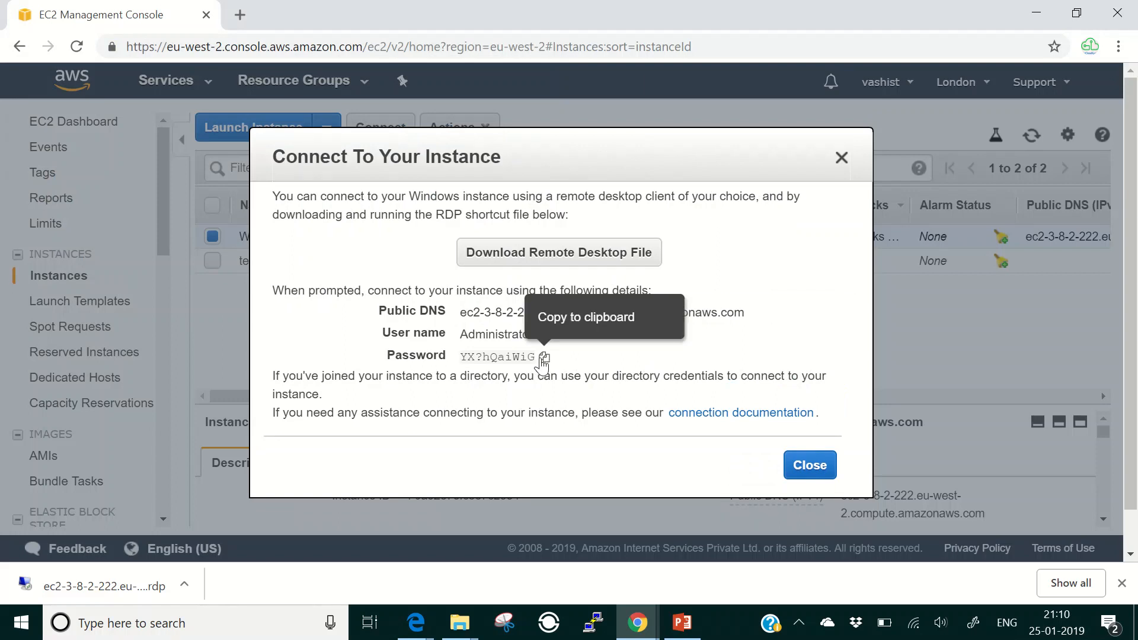
left_click(543, 358)
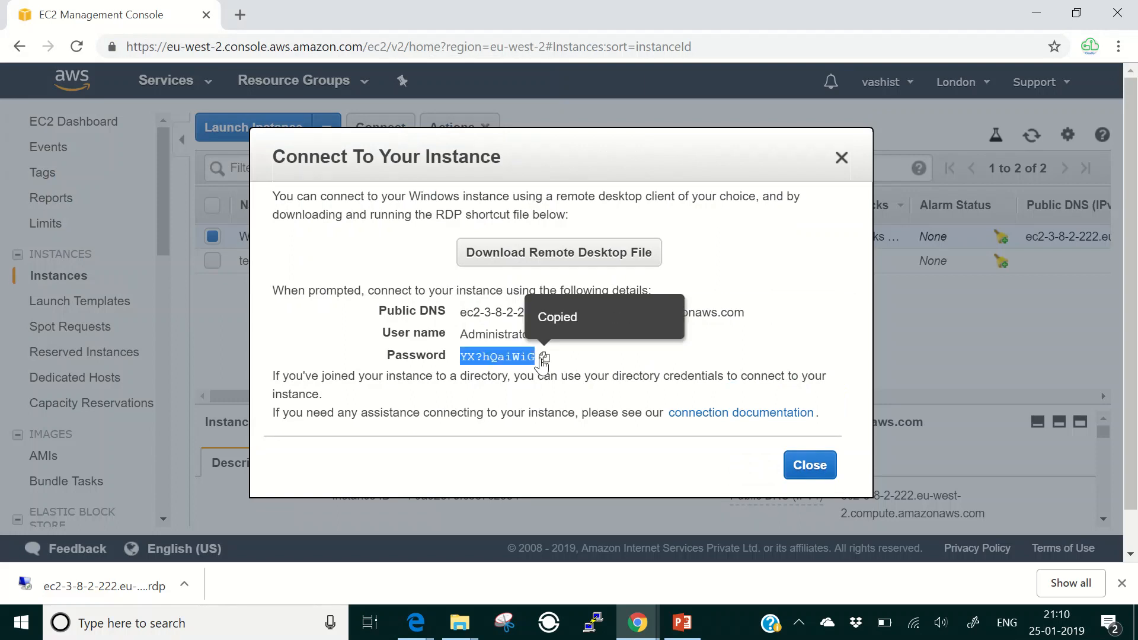
left_click(802, 475)
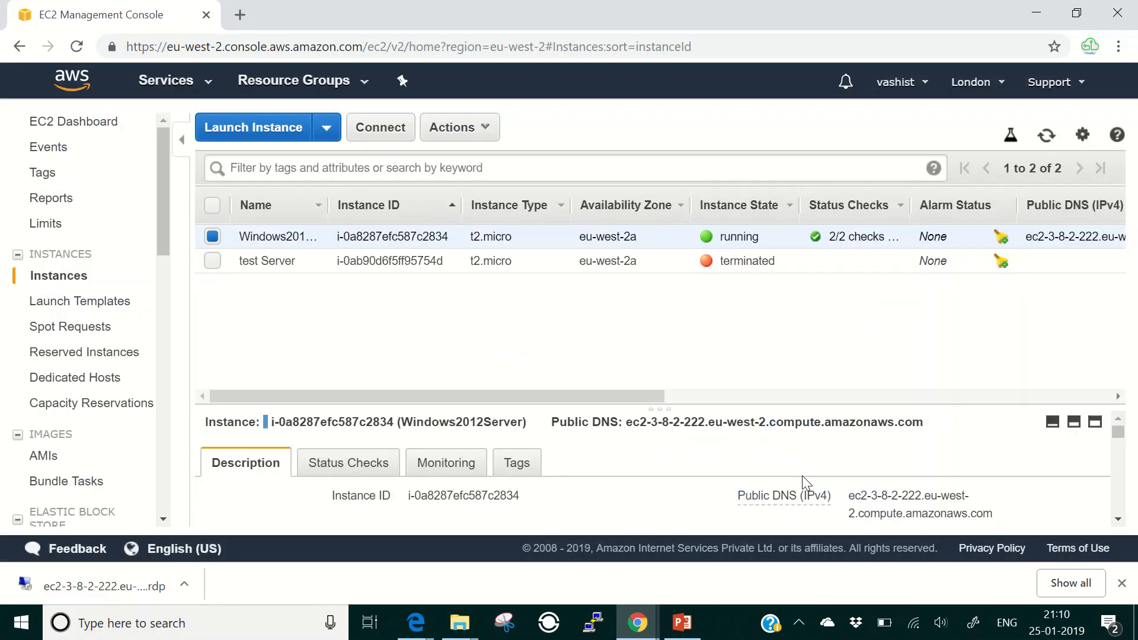
- Open the downloaded .rdp file, paste the Administrator password, and accept the certificate warning
key("super+d")
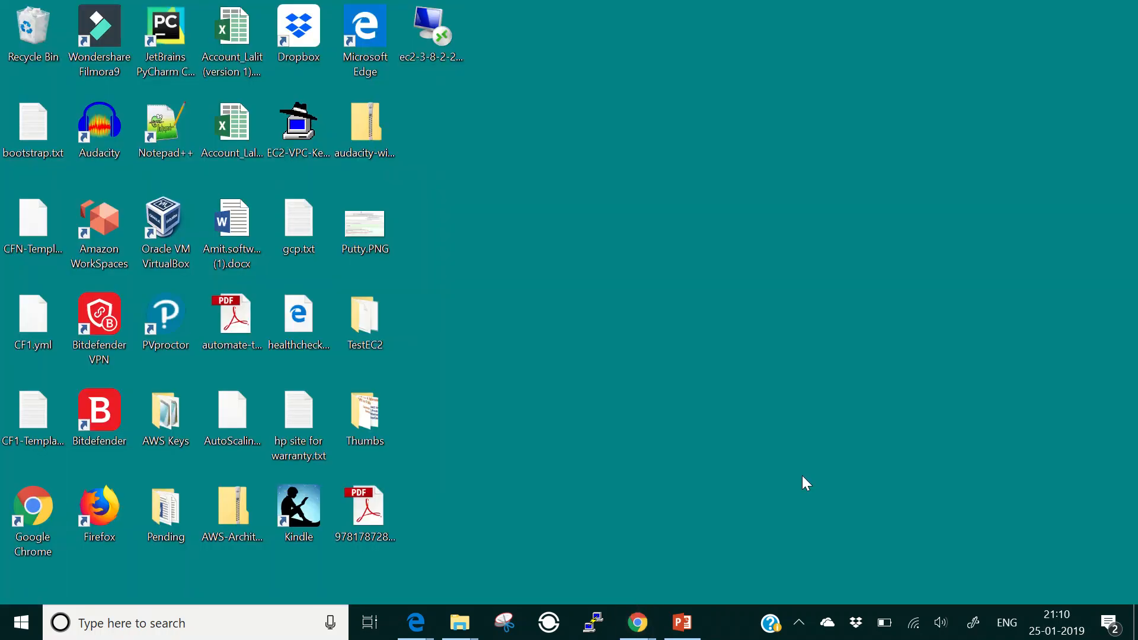
double_click(436, 33)
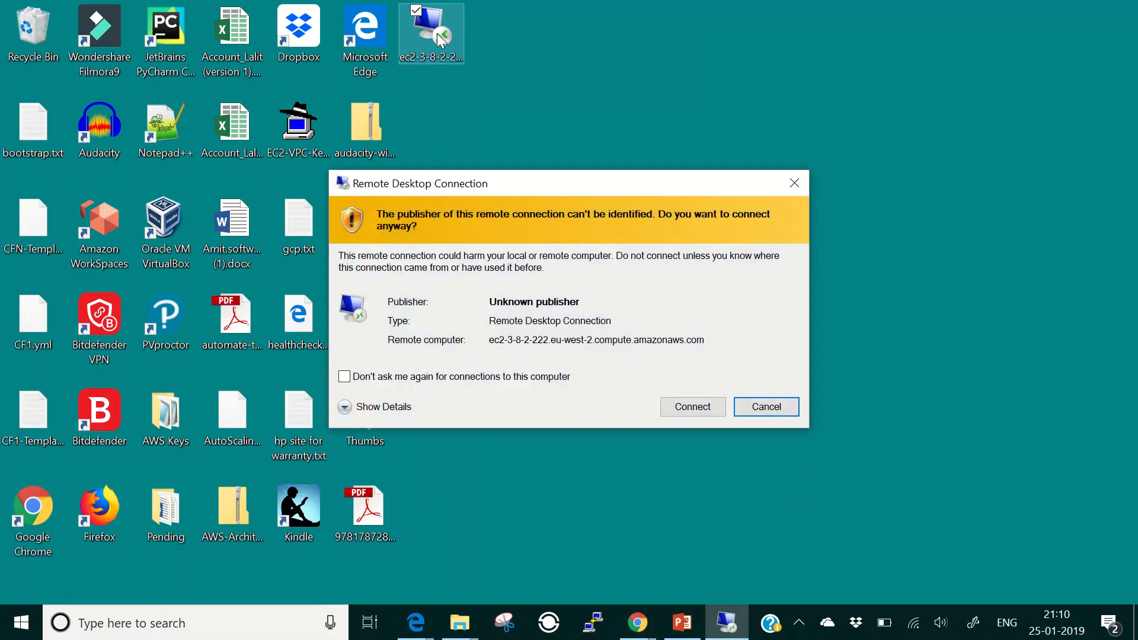
left_click(688, 419)
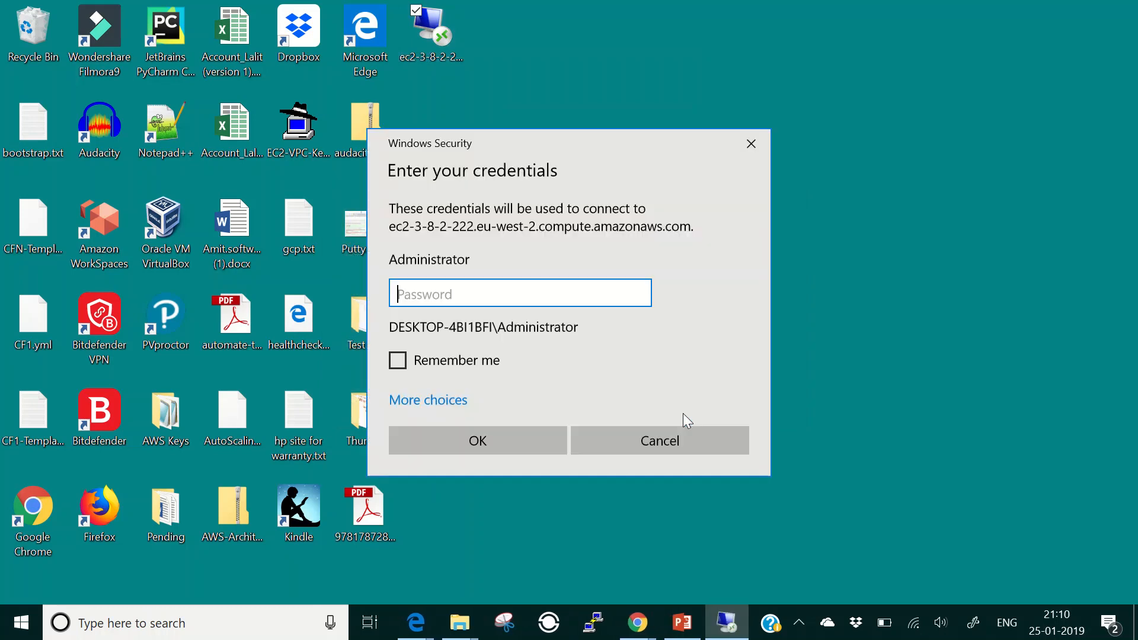
key("ctrl+v")
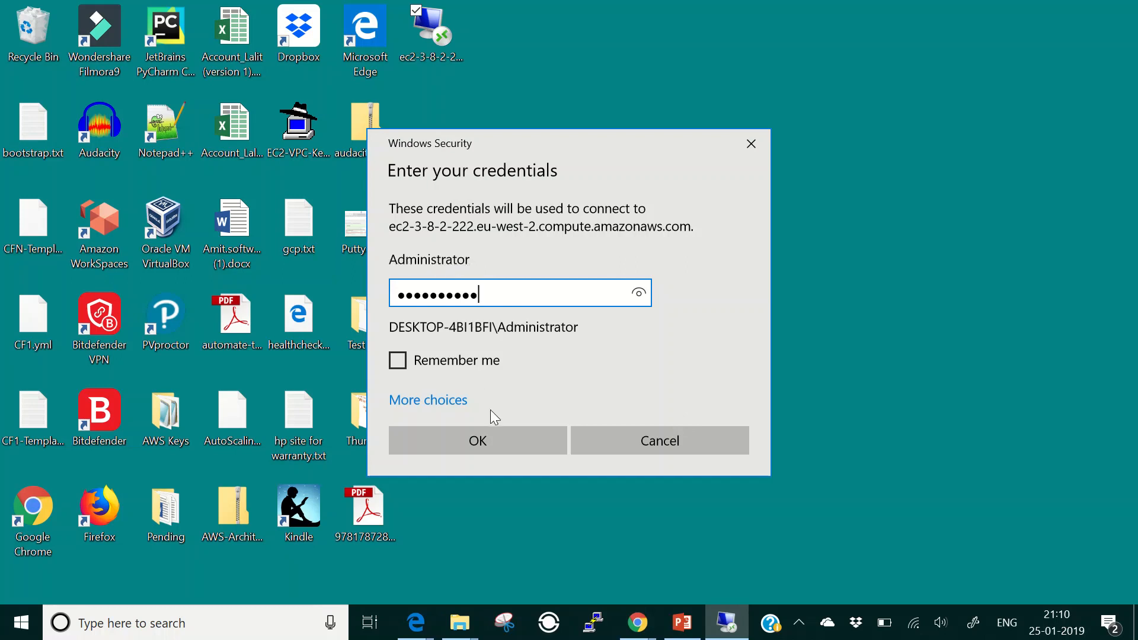
left_click(494, 432)
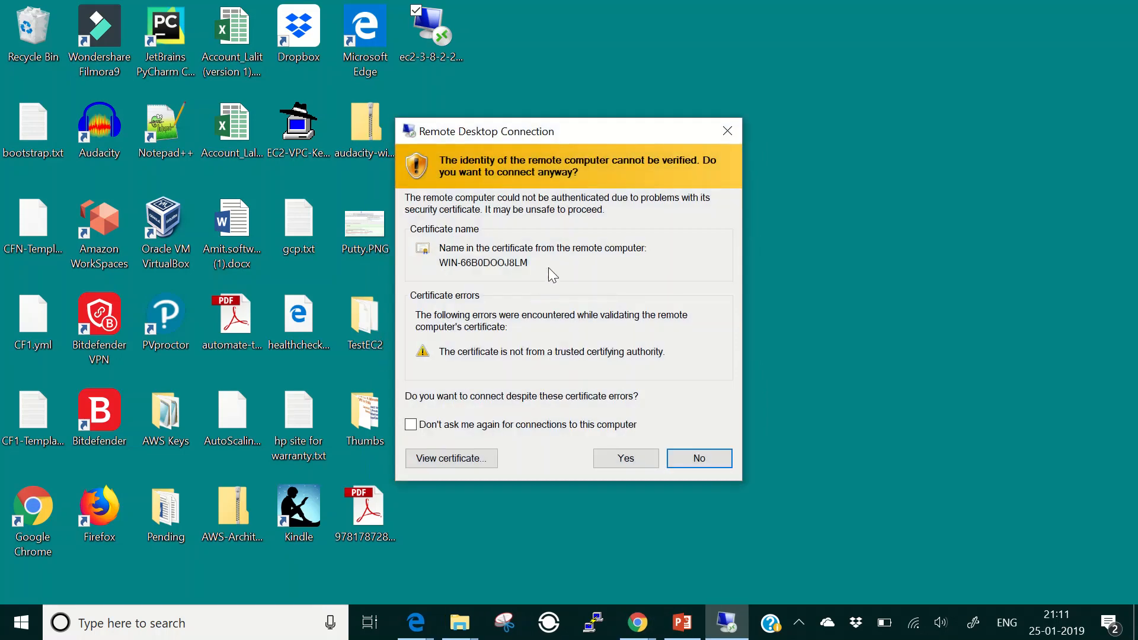
left_click(618, 459)
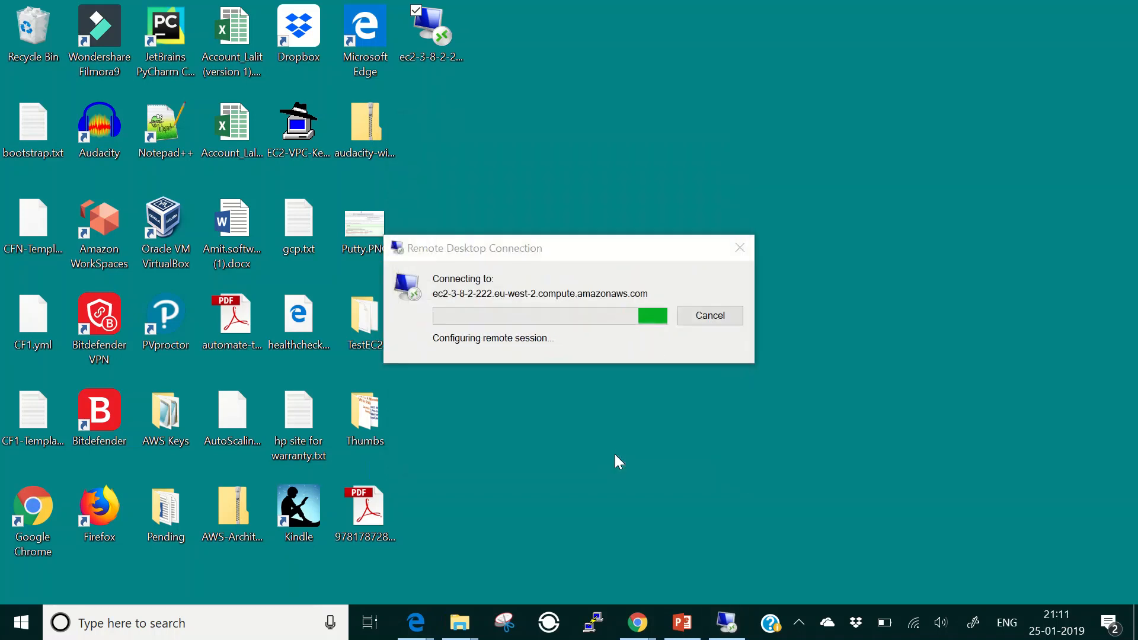